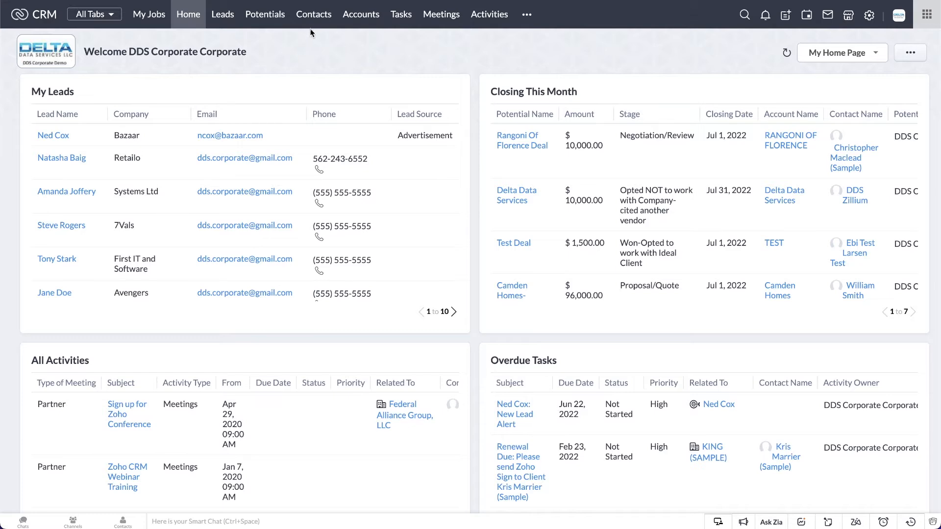
- View the contact record linked to the RANGONI OF FLORENCE account in the Contacts module
left_click(311, 23)
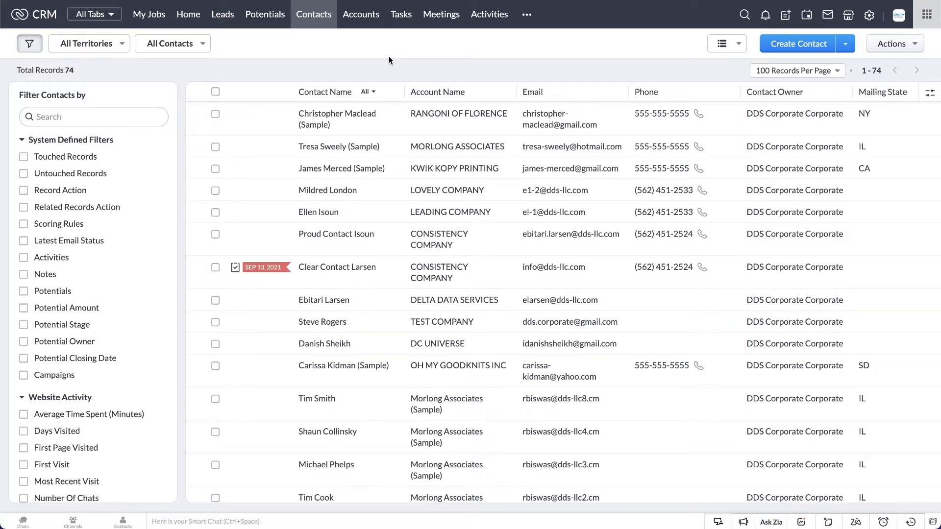
left_click(337, 115)
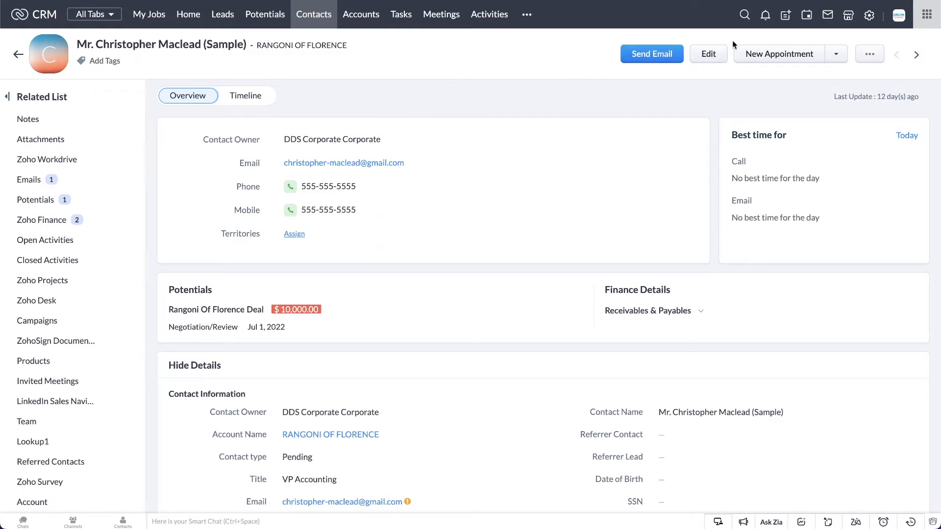
- In the security data sharing settings, set the default organization permissions of all listed modules to Private and save
left_click(869, 16)
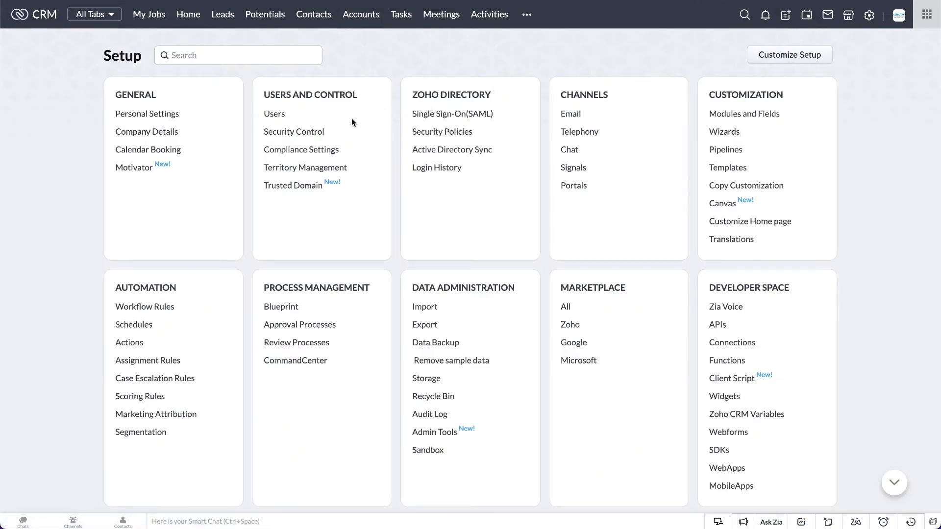
left_click(308, 132)
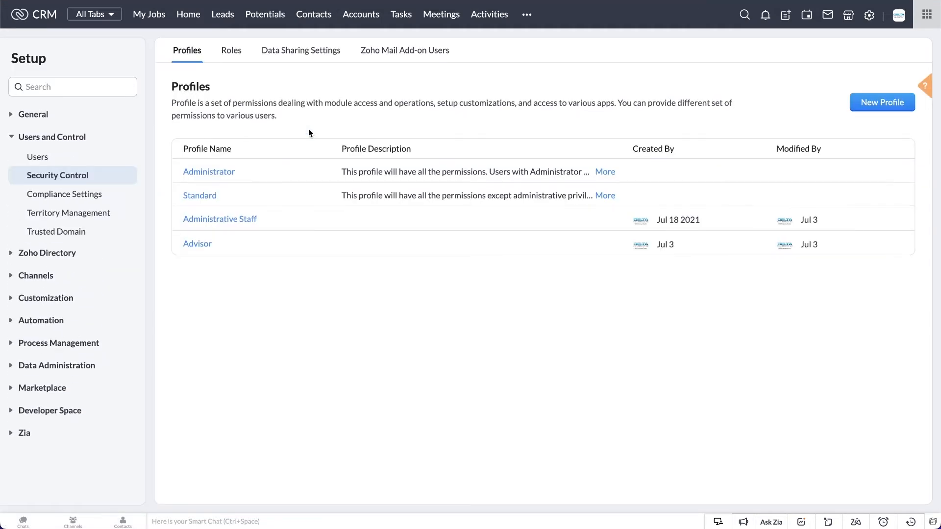
left_click(241, 57)
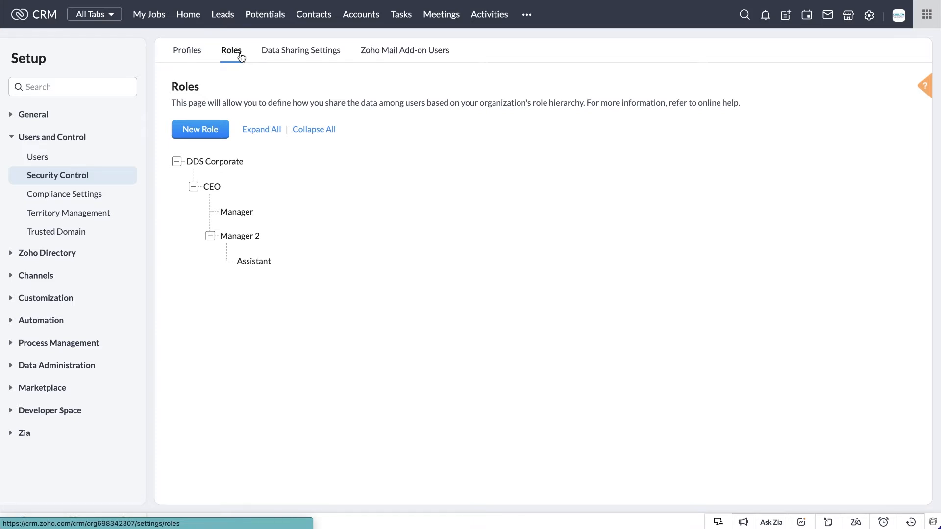
left_click(282, 49)
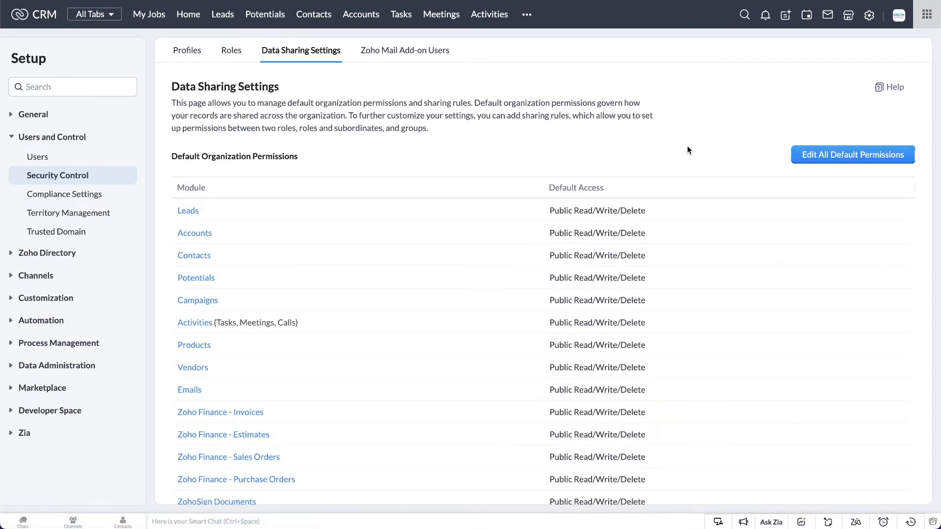
left_click(803, 156)
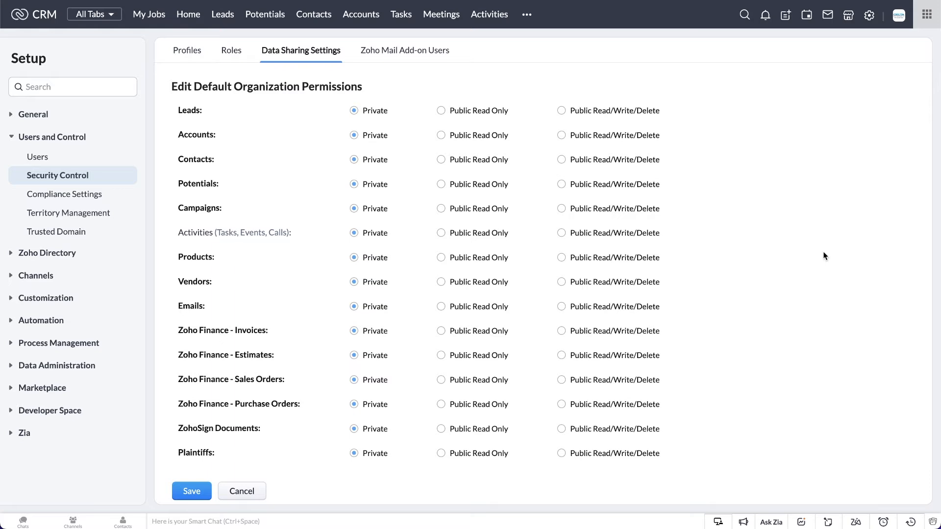
left_click(198, 488)
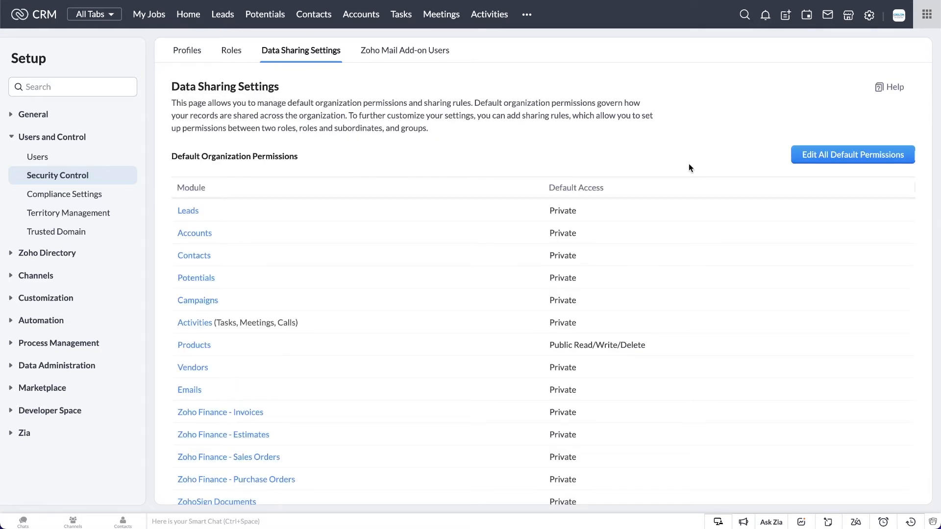
- Open a new data sharing rule form for the Contacts module
scroll(689, 167, "down", 15)
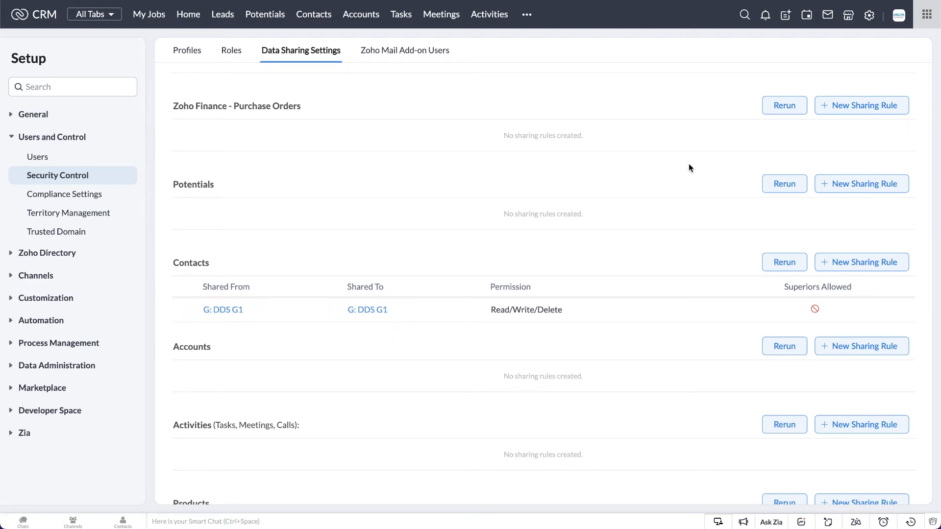
left_click(882, 262)
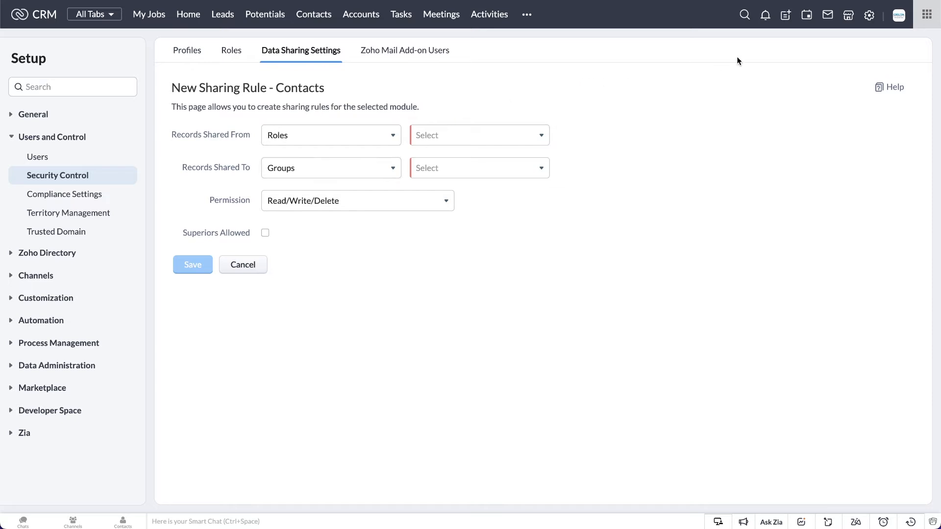
- View the source types available for a new user group without creating the group
left_click(869, 15)
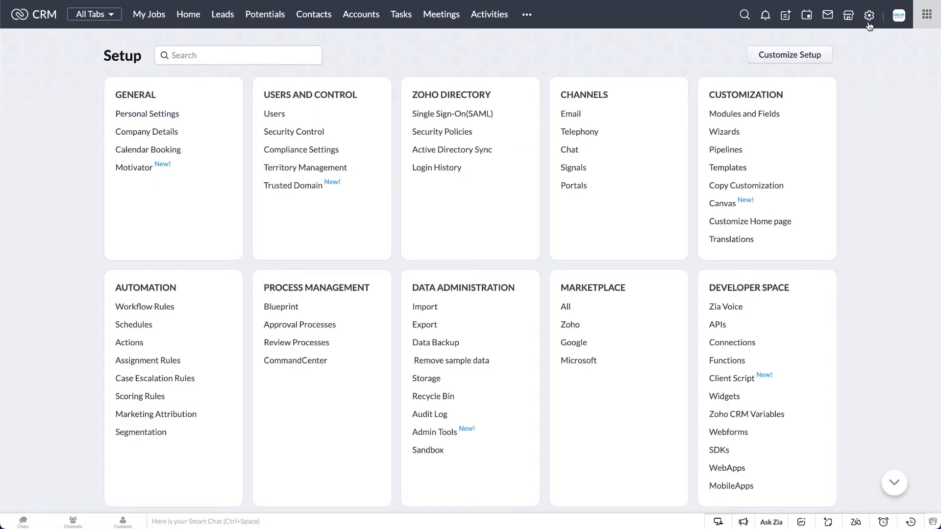
left_click(283, 113)
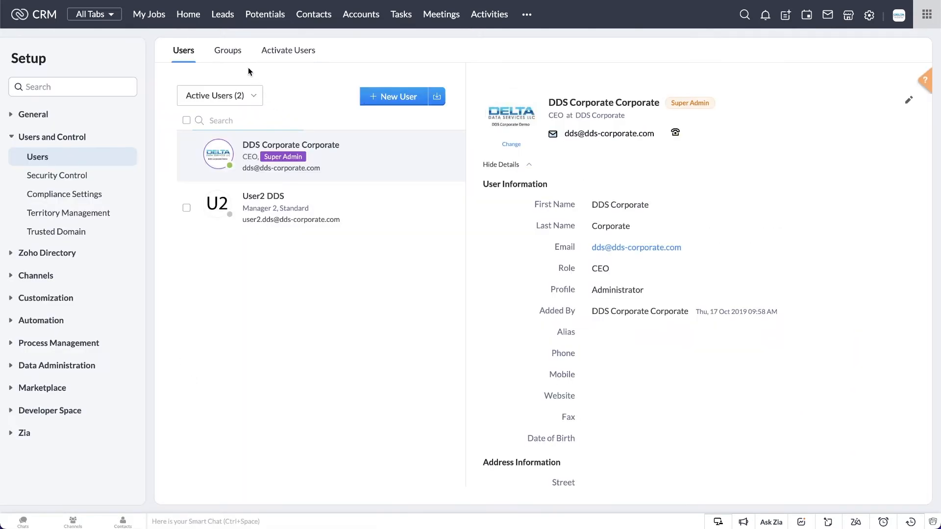
left_click(240, 56)
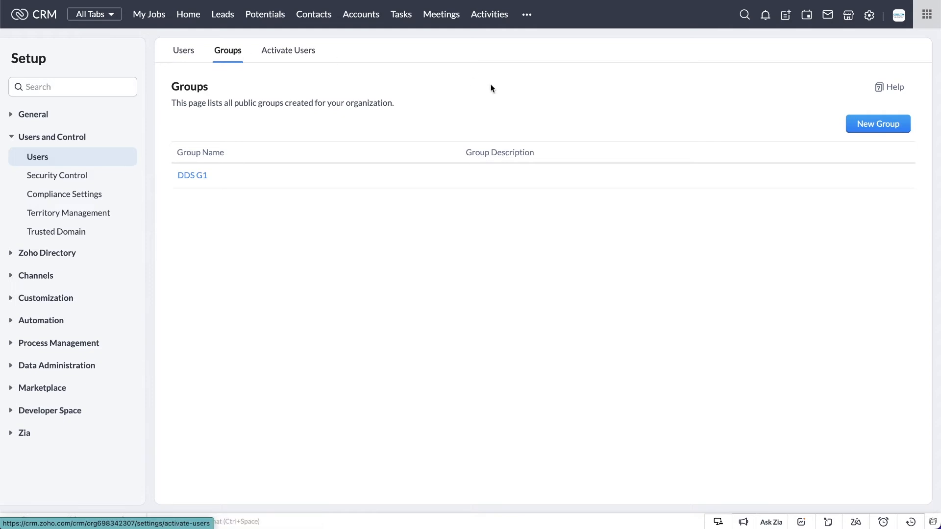
left_click(863, 124)
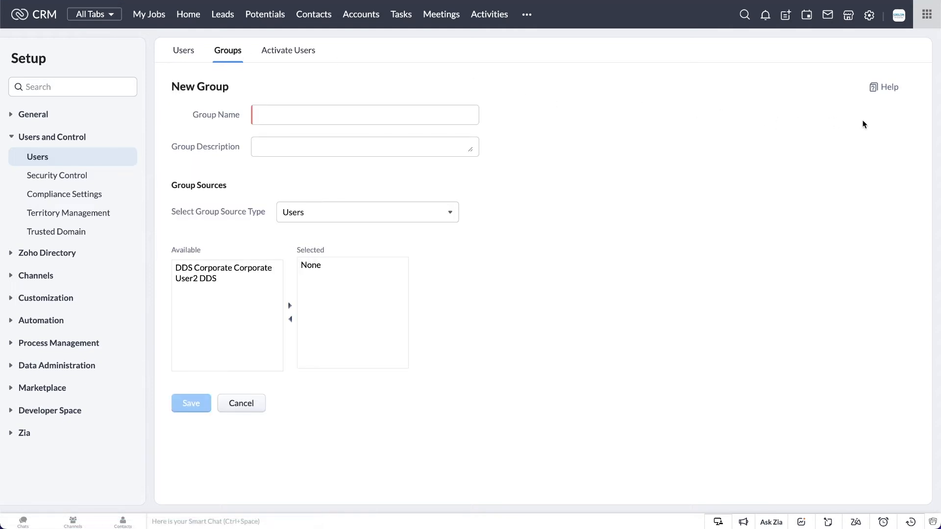
left_click(399, 208)
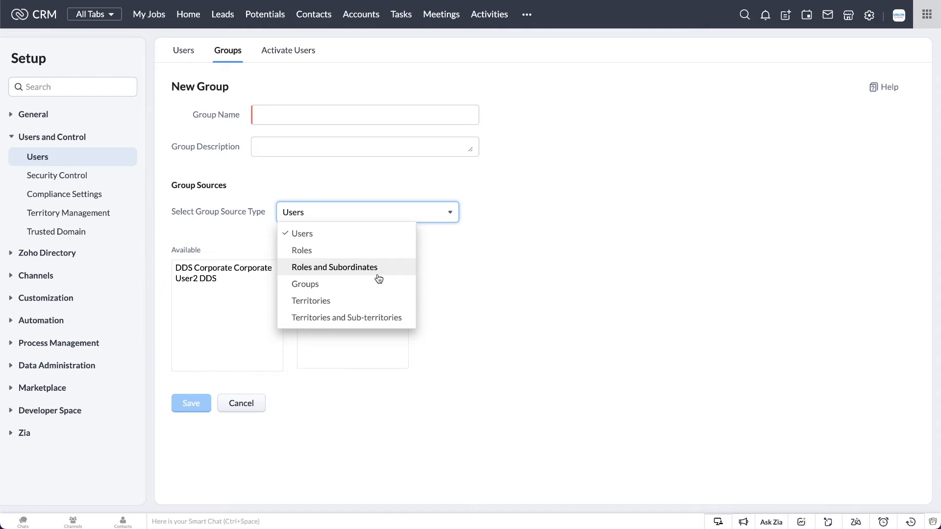
left_click(246, 416)
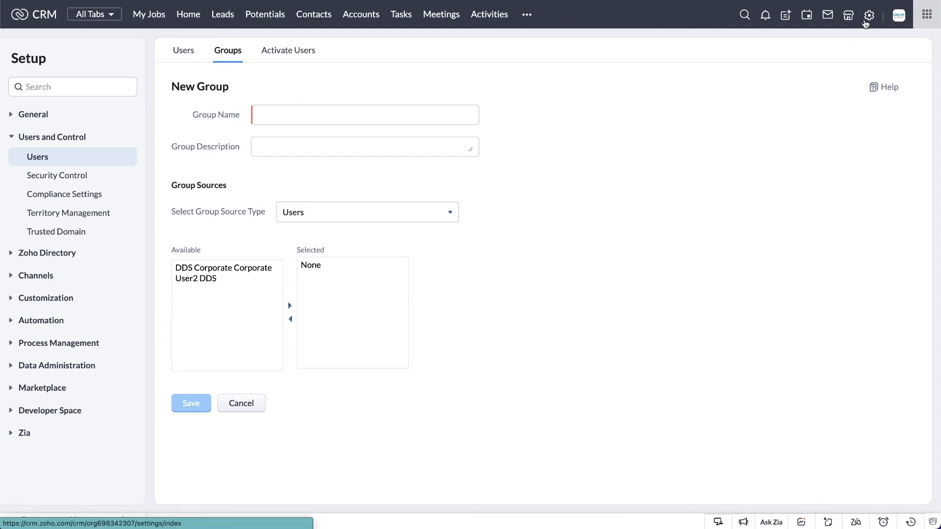
- View which existing profiles can be cloned for a new security profile, and cancel its creation
left_click(866, 24)
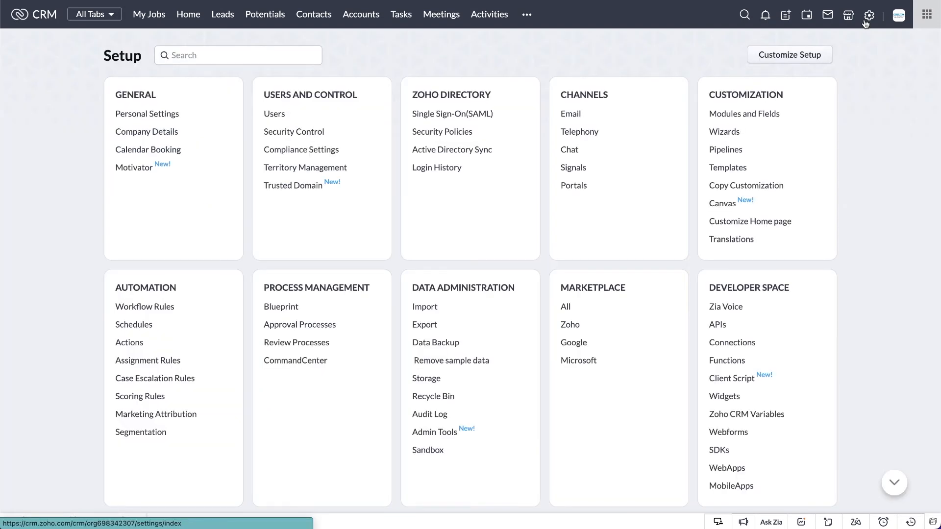
left_click(309, 129)
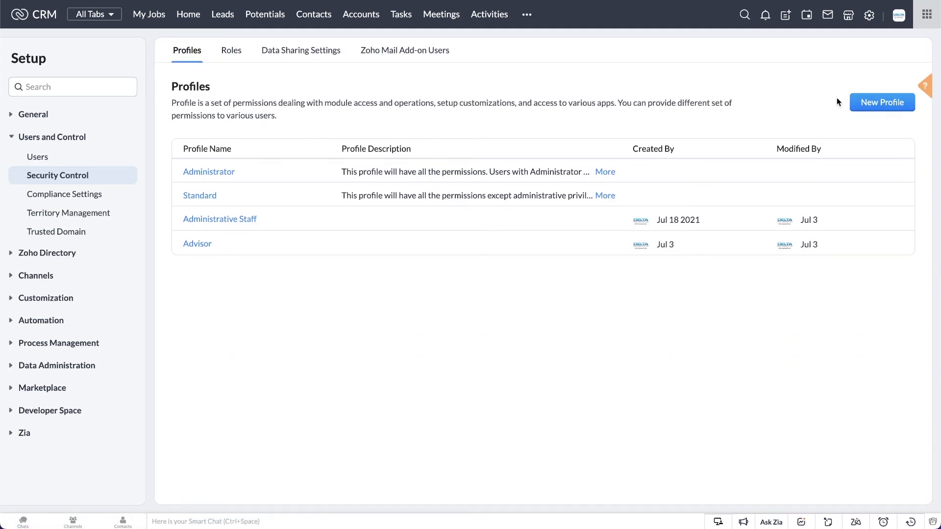
left_click(852, 103)
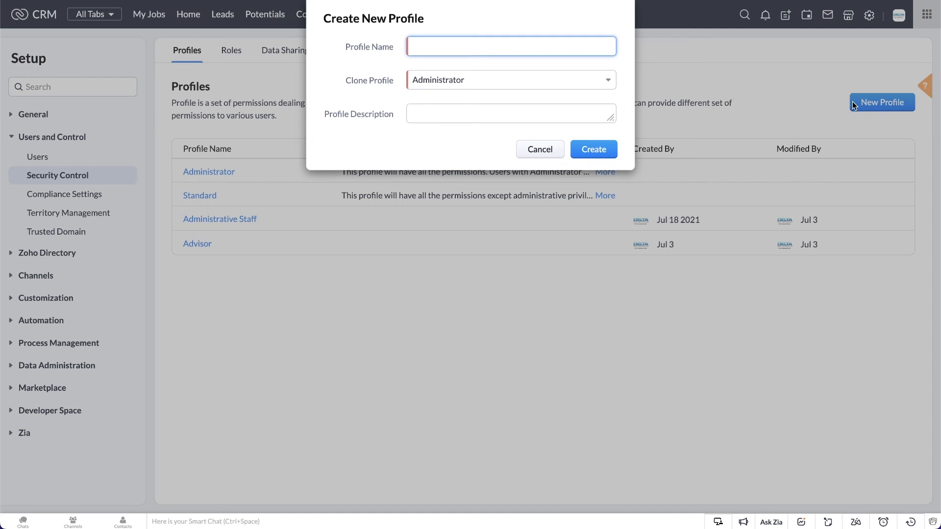
left_click(581, 79)
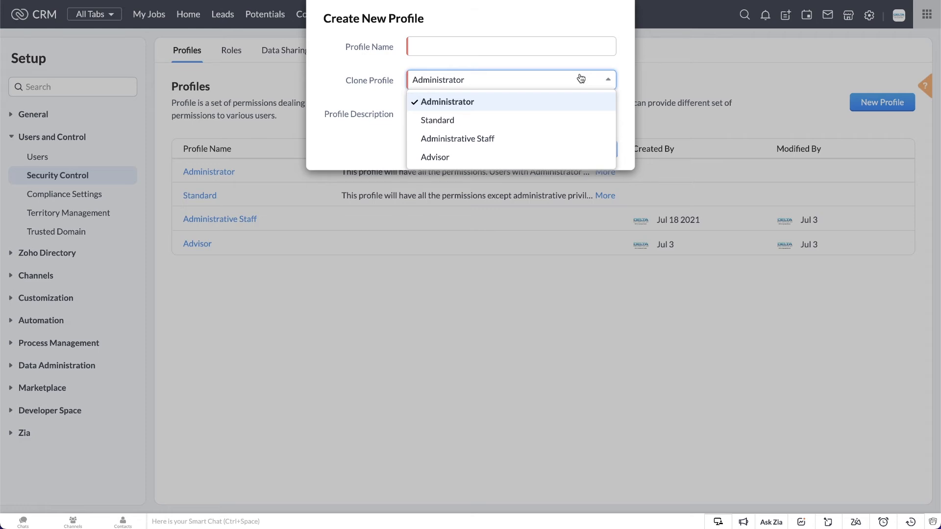
left_click(611, 69)
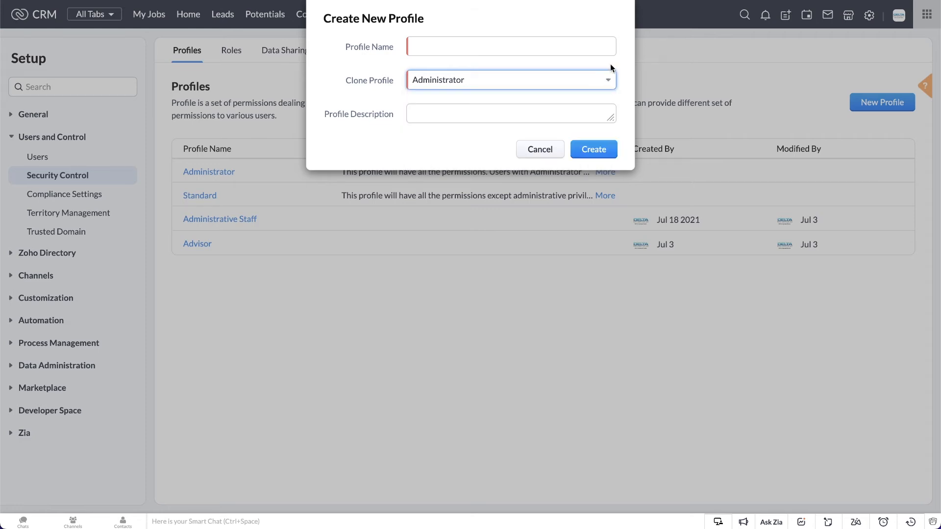
left_click(543, 149)
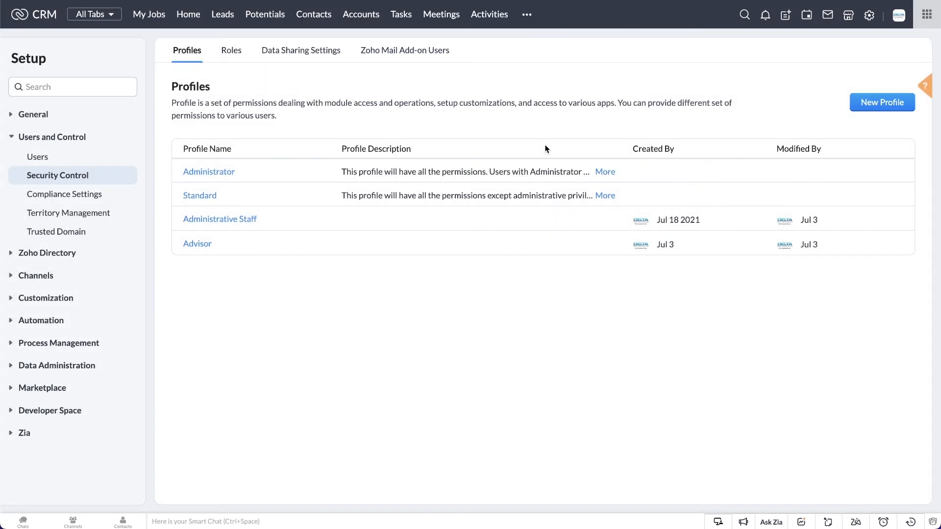
- Examine the module and setup permissions of the Administrative Staff profile
left_click(253, 220)
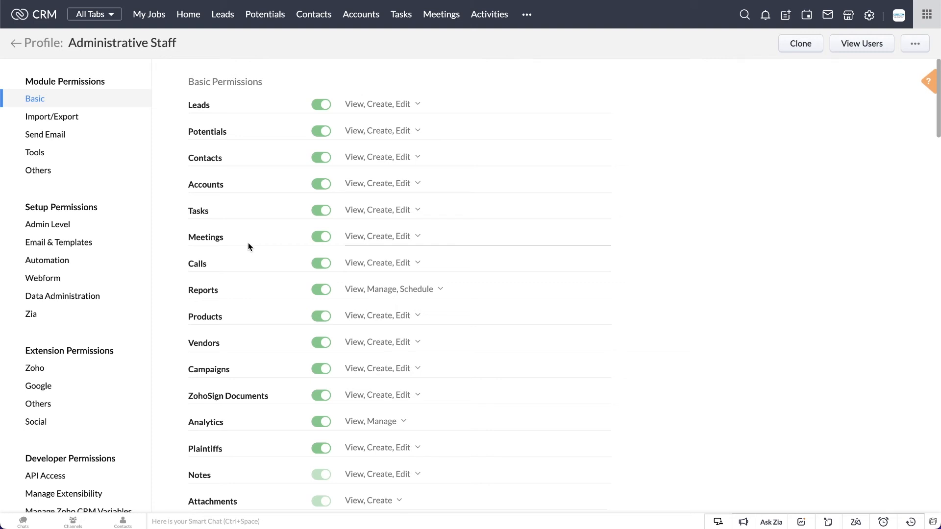
scroll(689, 237, "down", 20)
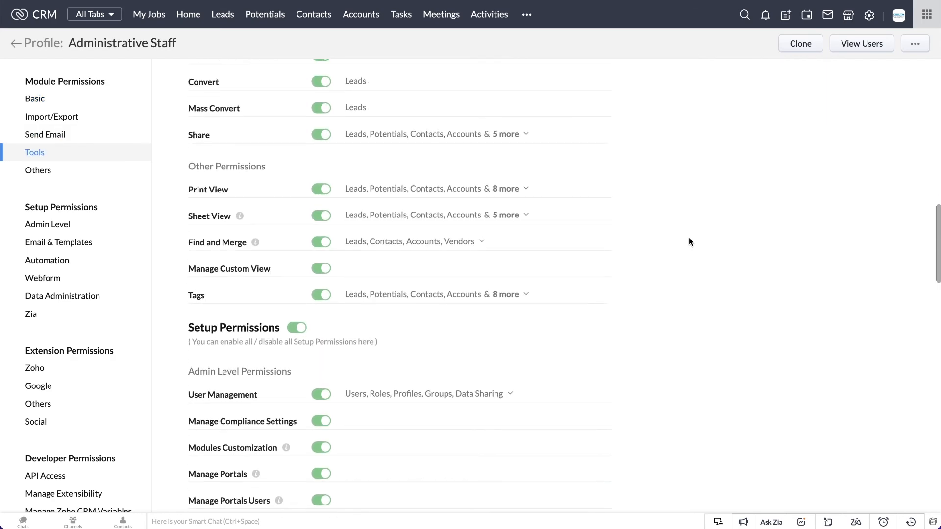
scroll(689, 242, "down", 5)
scroll(688, 242, "up", 20)
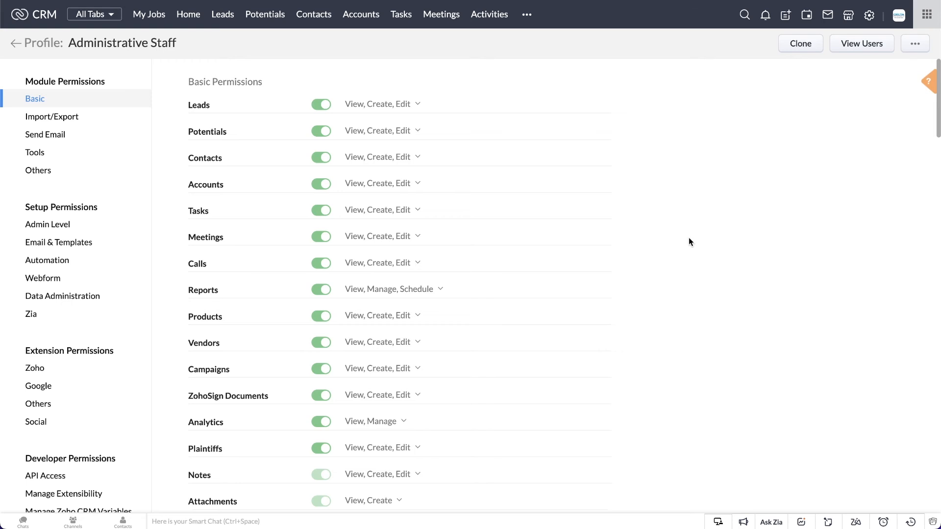
- Review the role and profile choices for the Manager 2 user, keep Manager 2 and Standard, and save the user
left_click(869, 18)
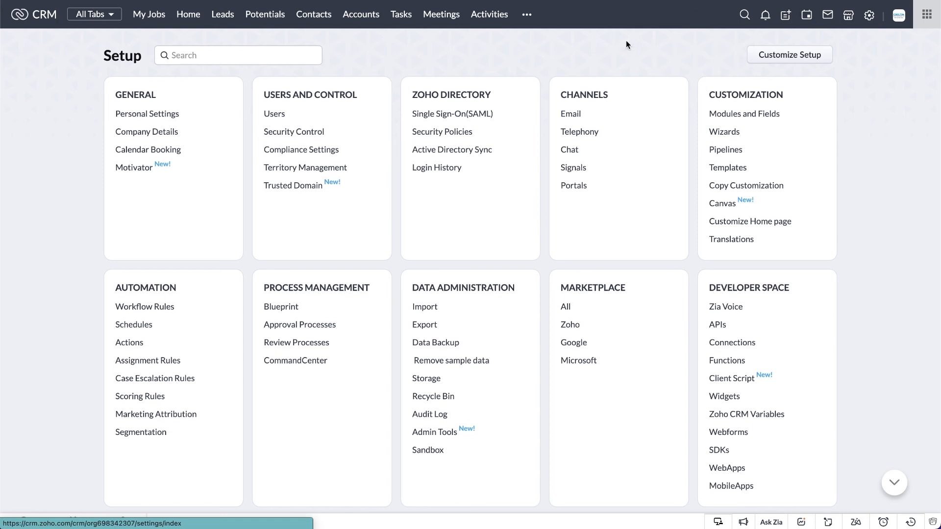
left_click(283, 113)
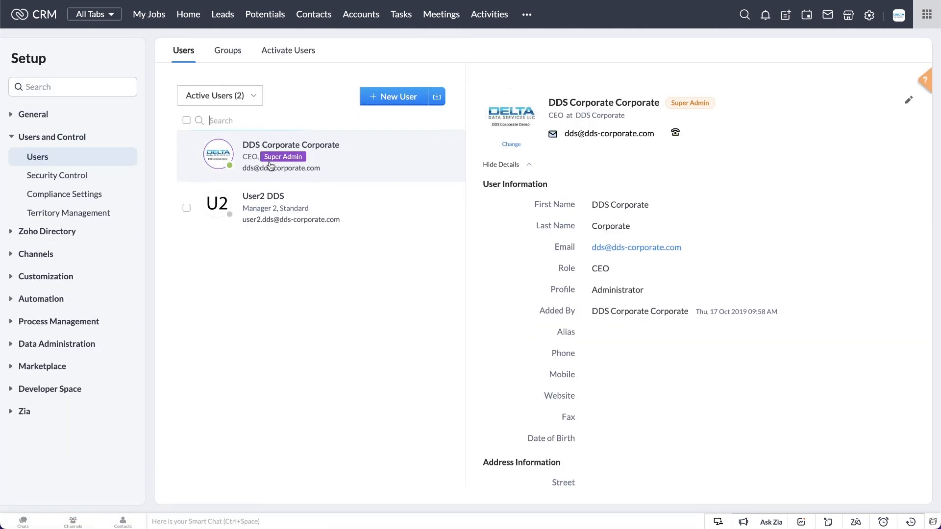
left_click(268, 199)
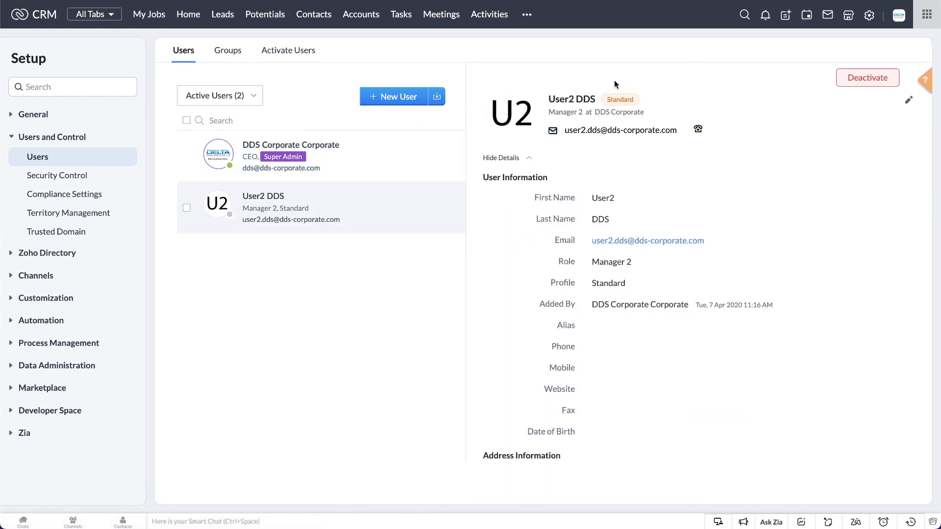
left_click(906, 102)
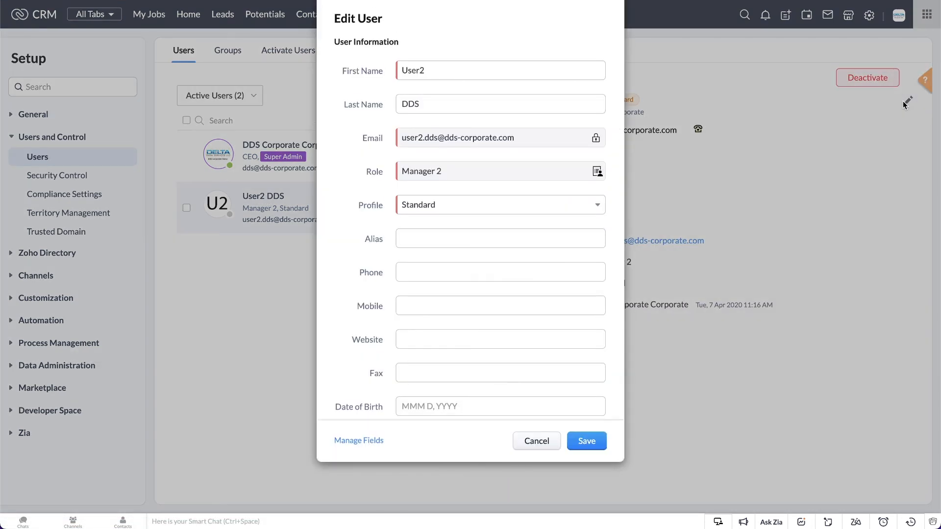
left_click(507, 168)
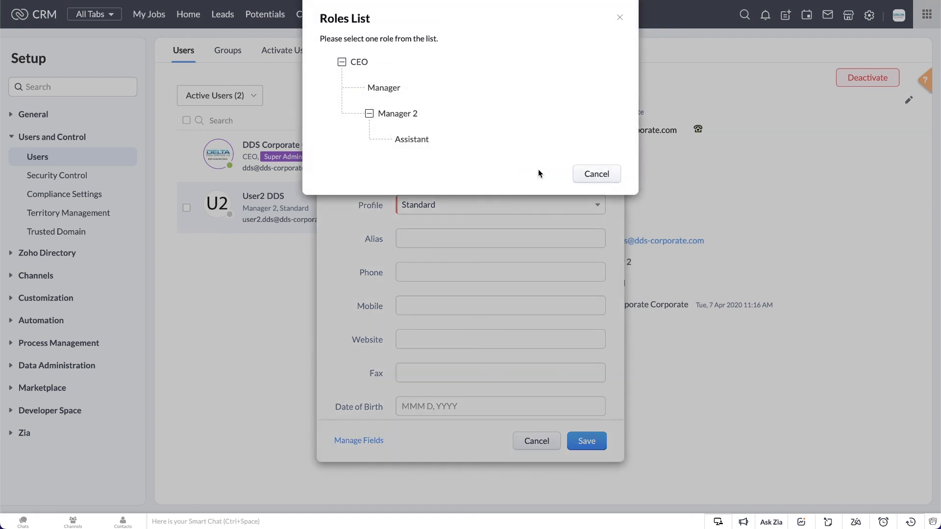
left_click(586, 173)
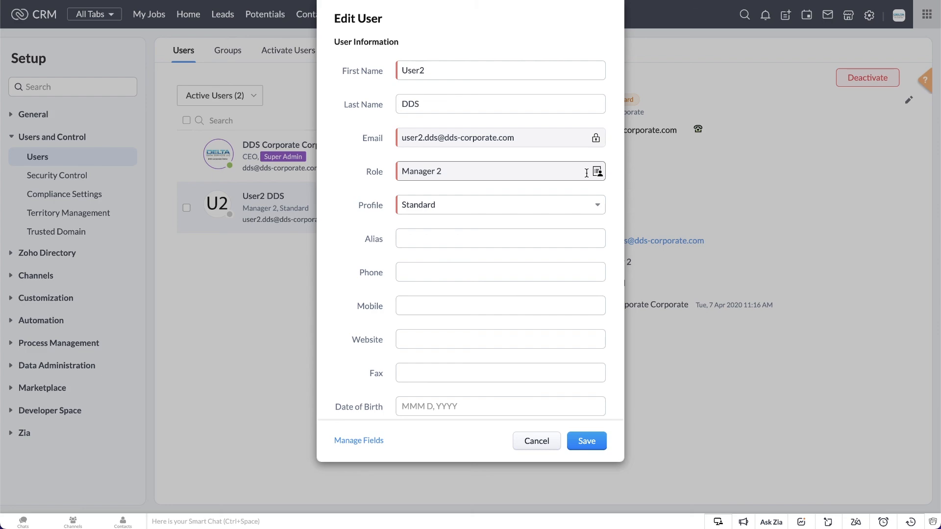
left_click(531, 206)
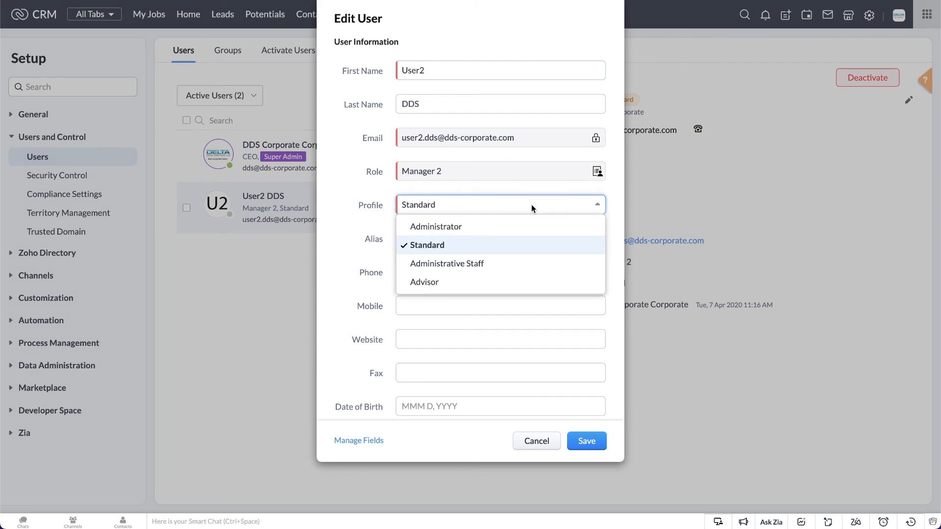
left_click(531, 204)
left_click(586, 434)
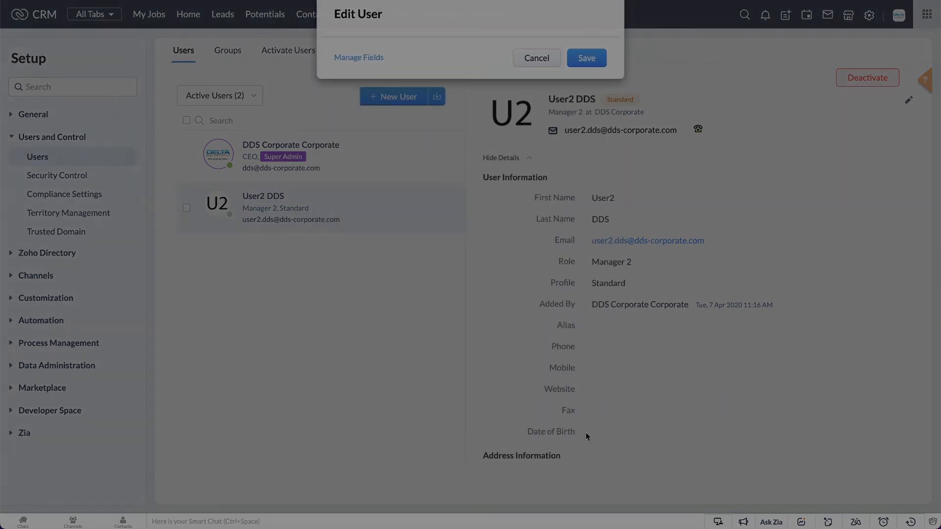